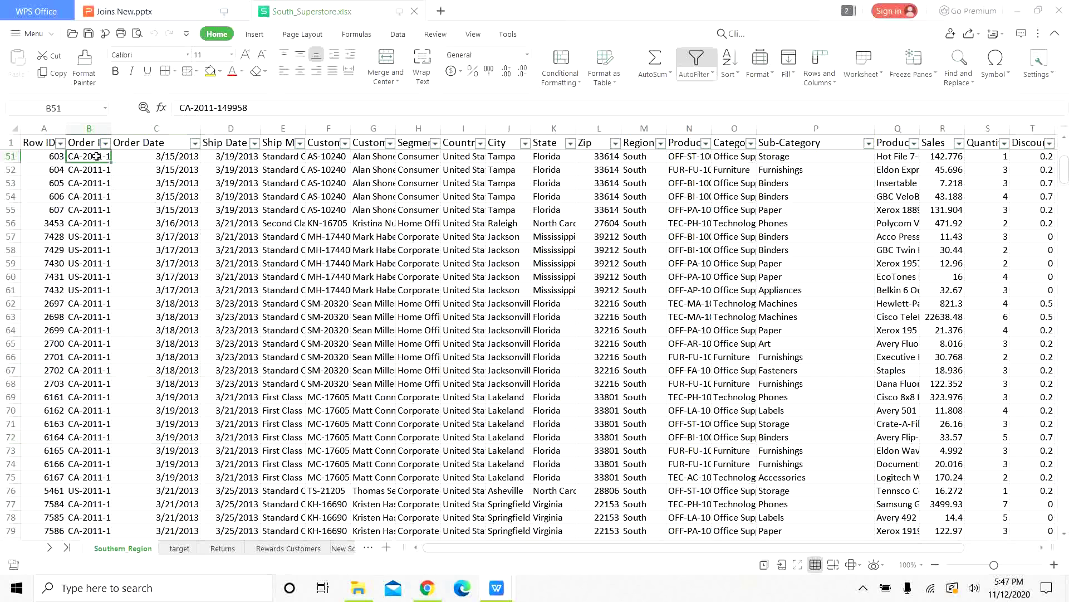
Review the order fields across row 51 of the Southern_Region sheet, from Order Date and Ship Date through Category and Sub-Category to order year.
{"action": "left_click", "coordinate": [152, 160]}
{"action": "left_click", "coordinate": [252, 154]}
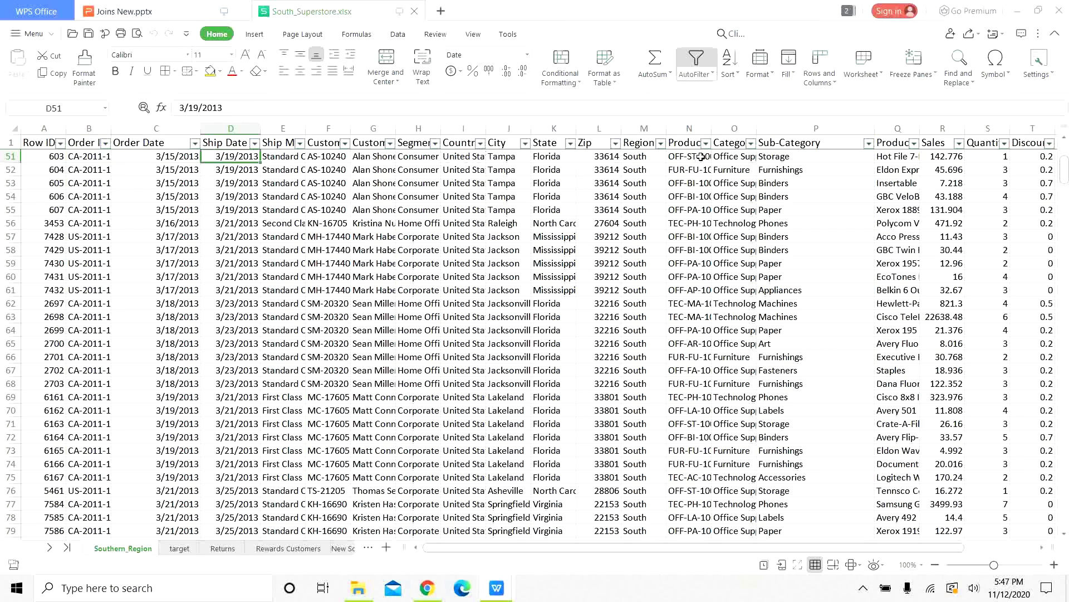
{"action": "left_click", "coordinate": [729, 156]}
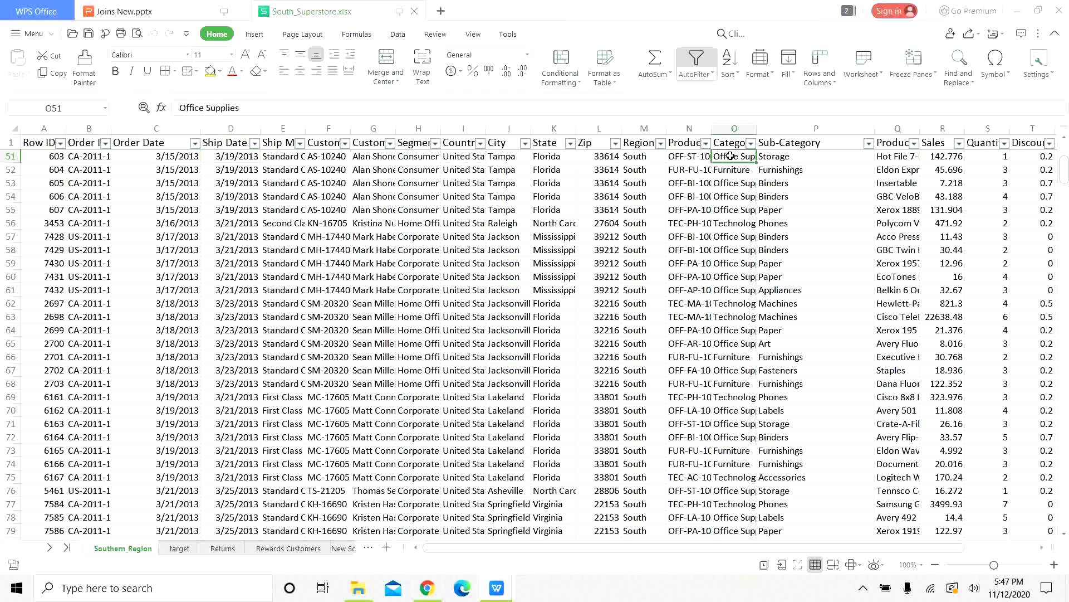
{"action": "left_click", "coordinate": [777, 157]}
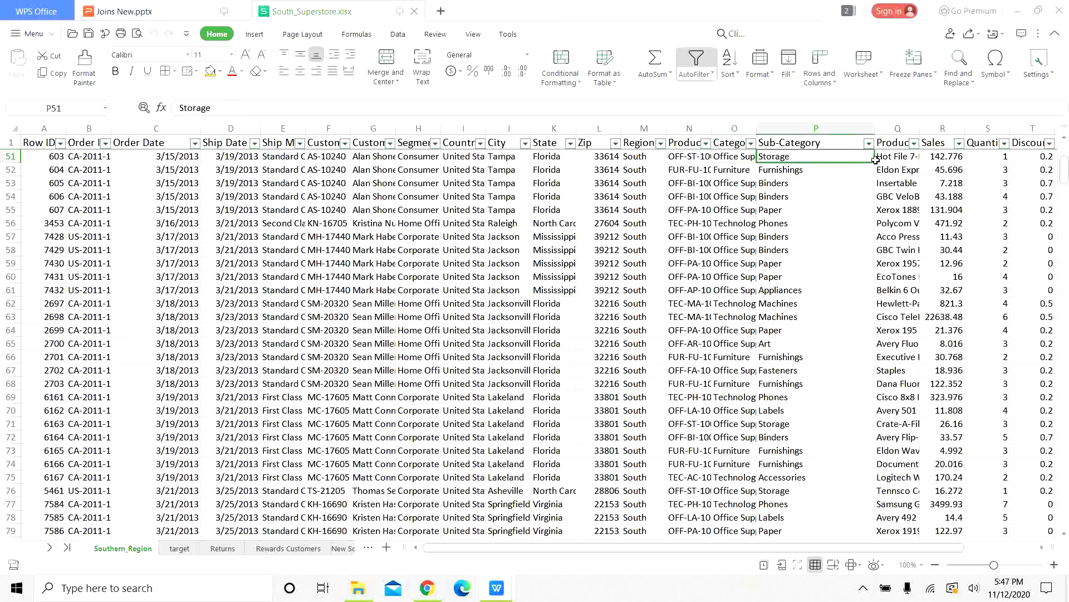
{"action": "key", "text": "Right"}
{"action": "key", "text": "Right"}
{"action": "key", "text": "Right"}
{"action": "key", "text": "Right"}
{"action": "key", "text": "Right"}
{"action": "key", "text": "Right"}
{"action": "key", "text": "Right"}
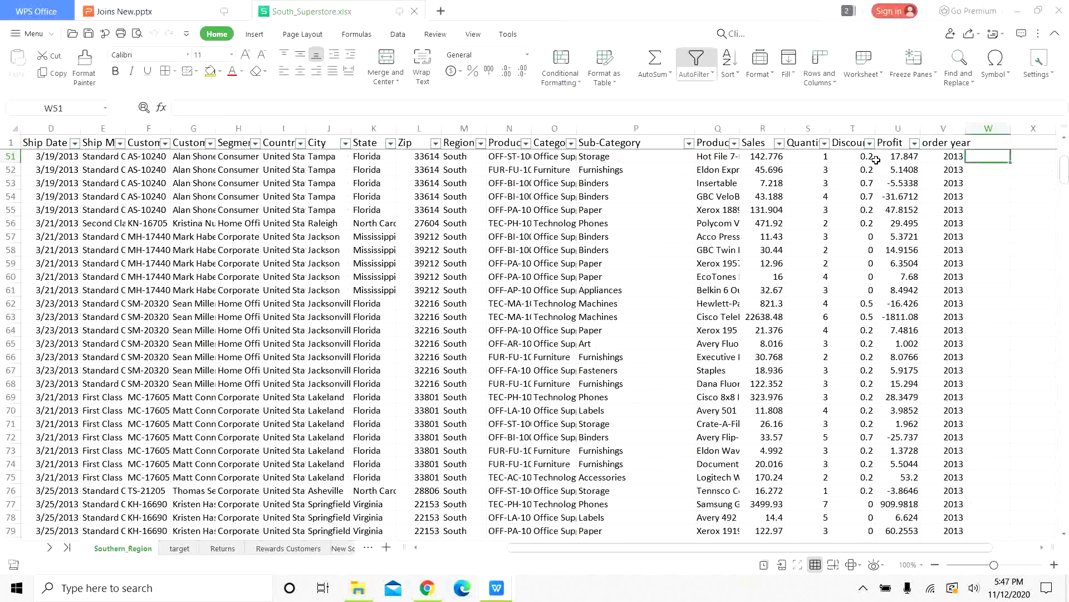
{"action": "key", "text": "Left"}
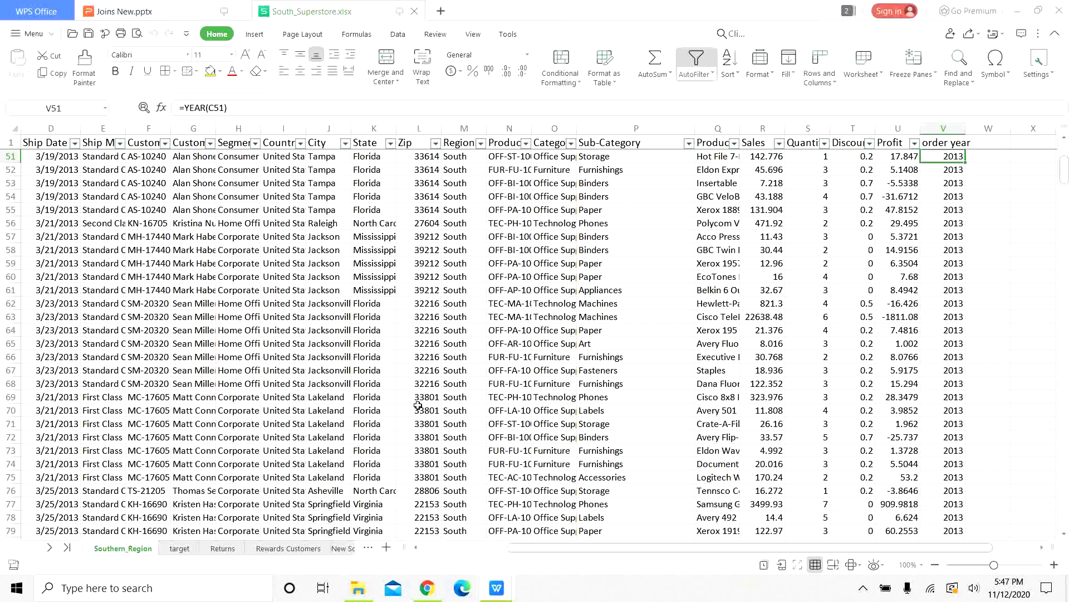
Examine the Product Sub-category, Order Year, Sales Target and Profit Target columns on the target sheet.
{"action": "left_click", "coordinate": [179, 549]}
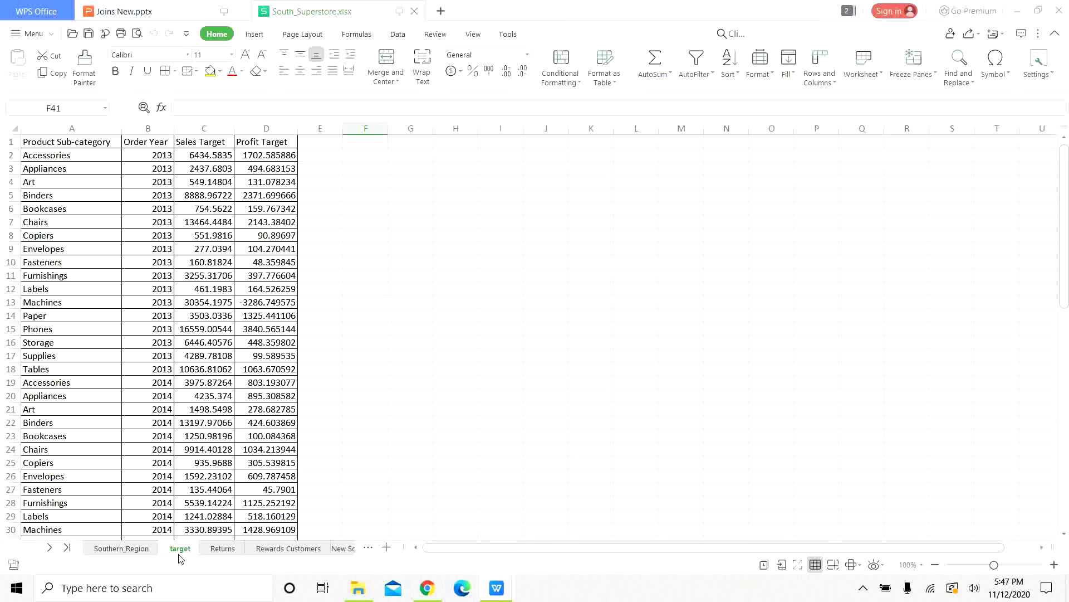
{"action": "left_click", "coordinate": [29, 145]}
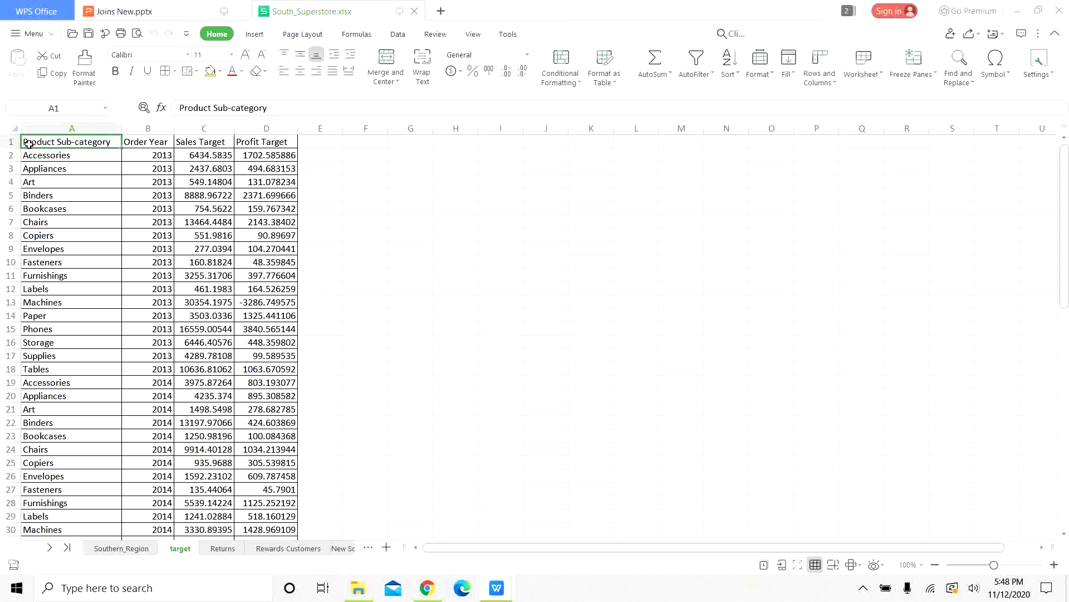
{"action": "left_click", "coordinate": [144, 145]}
{"action": "left_click", "coordinate": [207, 144]}
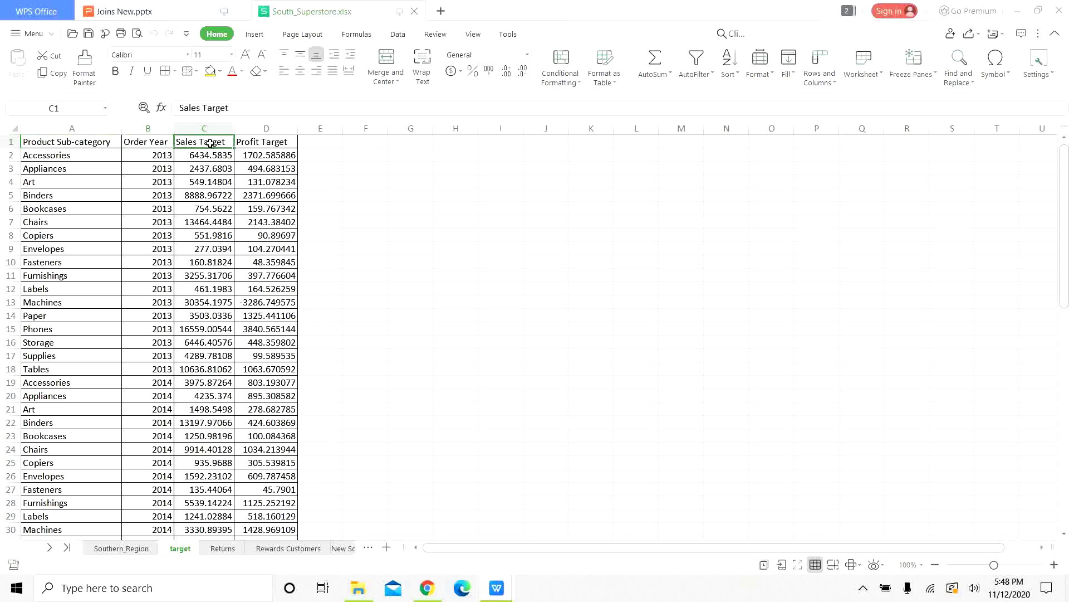
{"action": "left_click", "coordinate": [256, 142]}
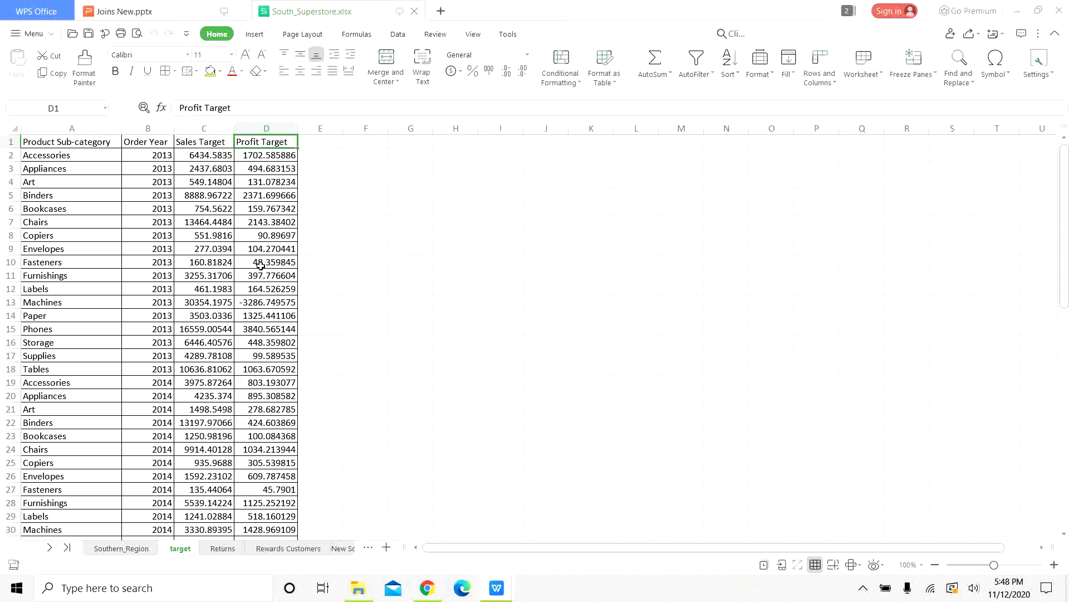
{"action": "left_click", "coordinate": [201, 142]}
{"action": "left_click", "coordinate": [253, 140]}
Compare the Sub-Category and order year columns of Southern_Region with the matching columns on the target sheet.
{"action": "left_click", "coordinate": [147, 552]}
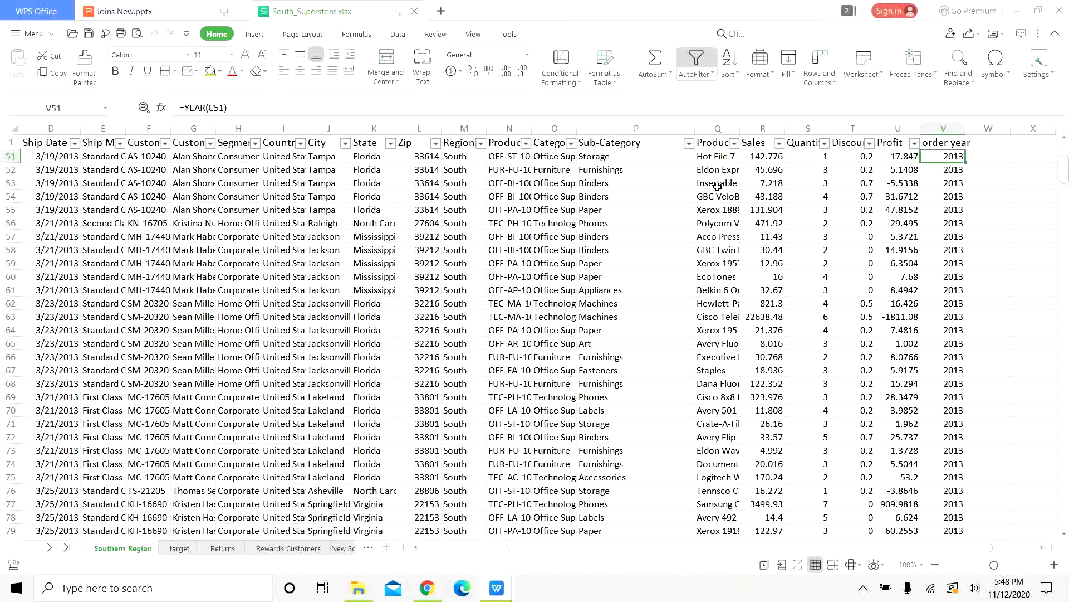
{"action": "left_click", "coordinate": [774, 186]}
{"action": "left_click", "coordinate": [907, 192]}
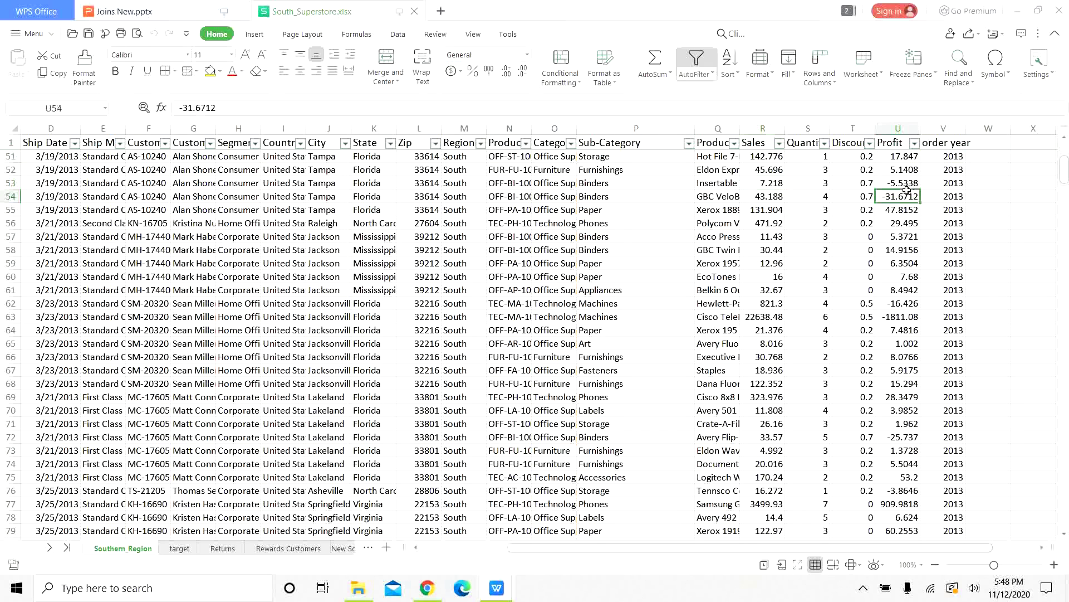
{"action": "left_click", "coordinate": [584, 168]}
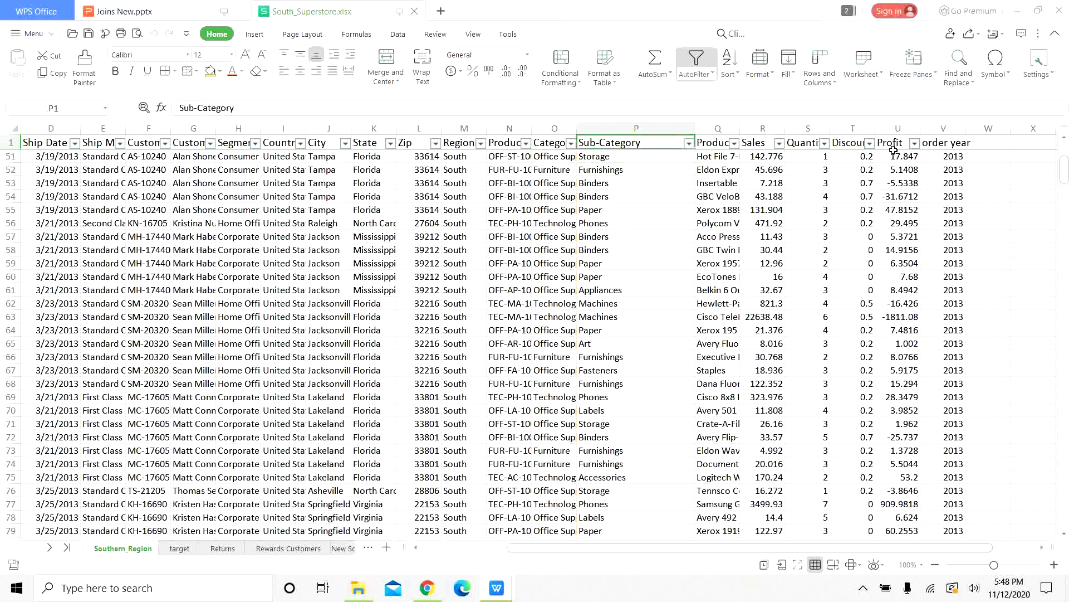
{"action": "left_click", "coordinate": [936, 141]}
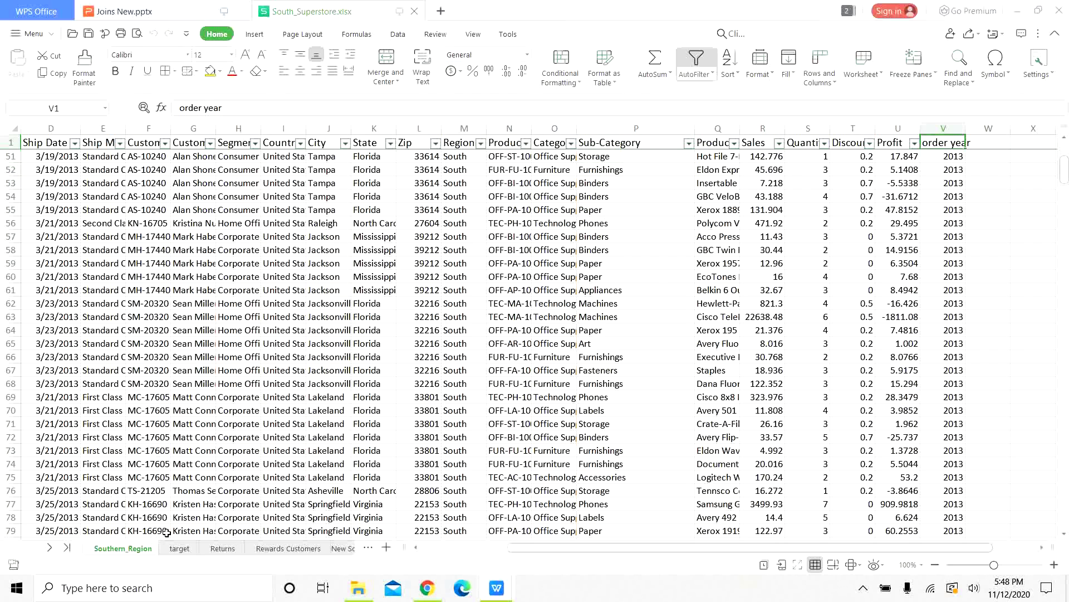
{"action": "left_click", "coordinate": [179, 548]}
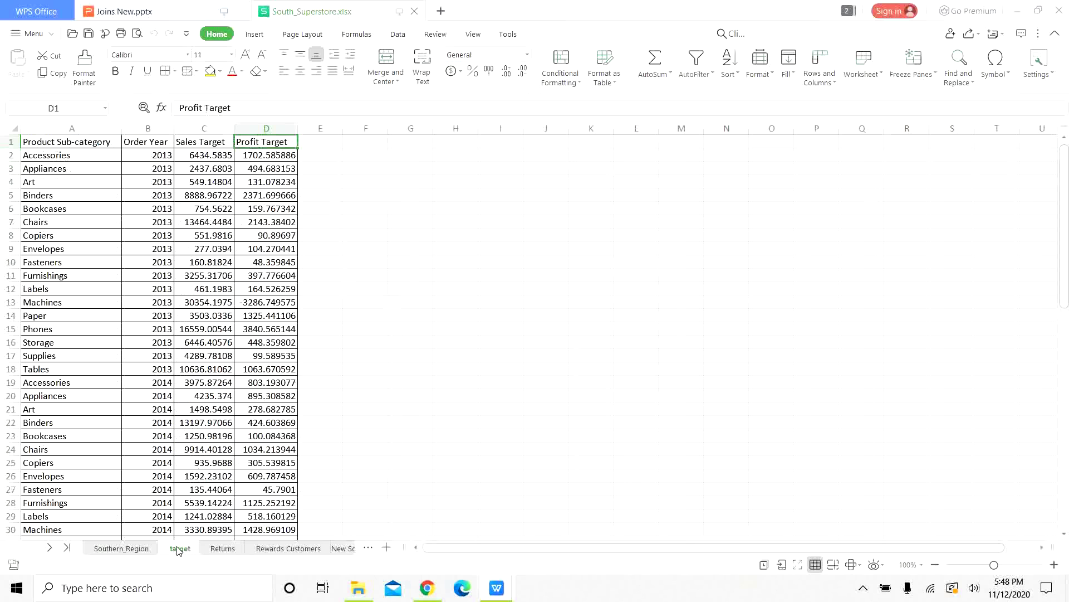
{"action": "left_click", "coordinate": [61, 142]}
{"action": "left_click", "coordinate": [143, 143]}
{"action": "left_click", "coordinate": [136, 548]}
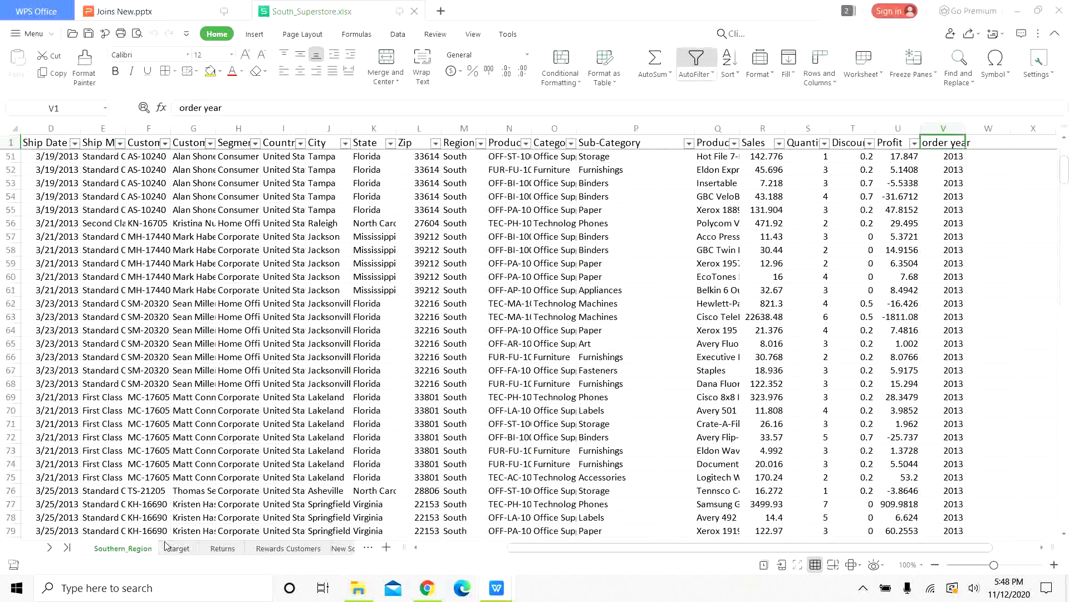
Examine the Order ID and Status columns on the Returns sheet and compare them with the Order ID column in Southern_Region.
{"action": "left_click", "coordinate": [215, 549]}
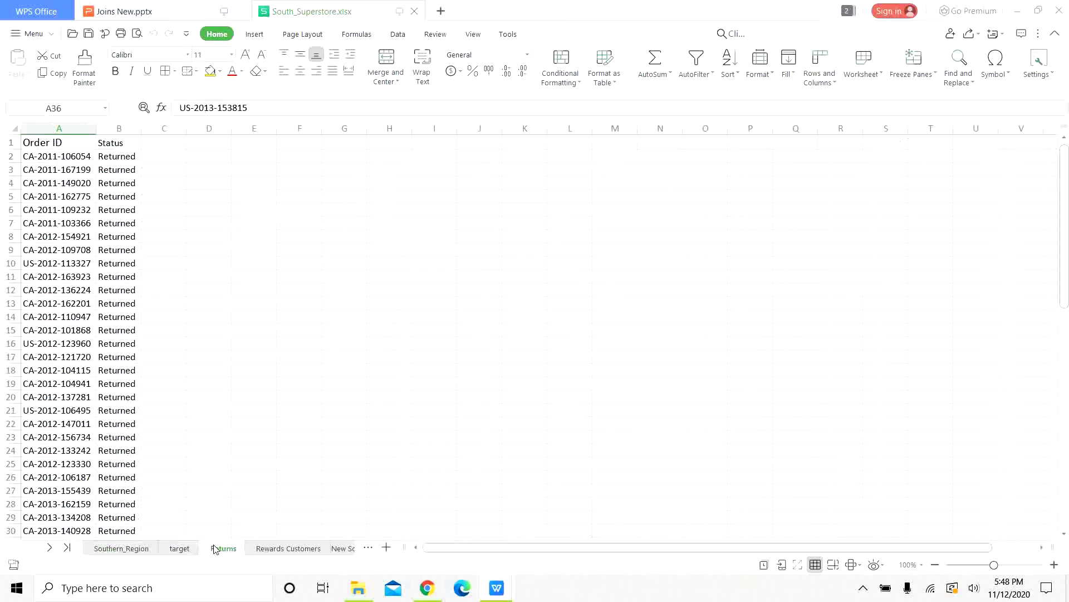
{"action": "left_click", "coordinate": [45, 144]}
{"action": "left_click", "coordinate": [114, 146]}
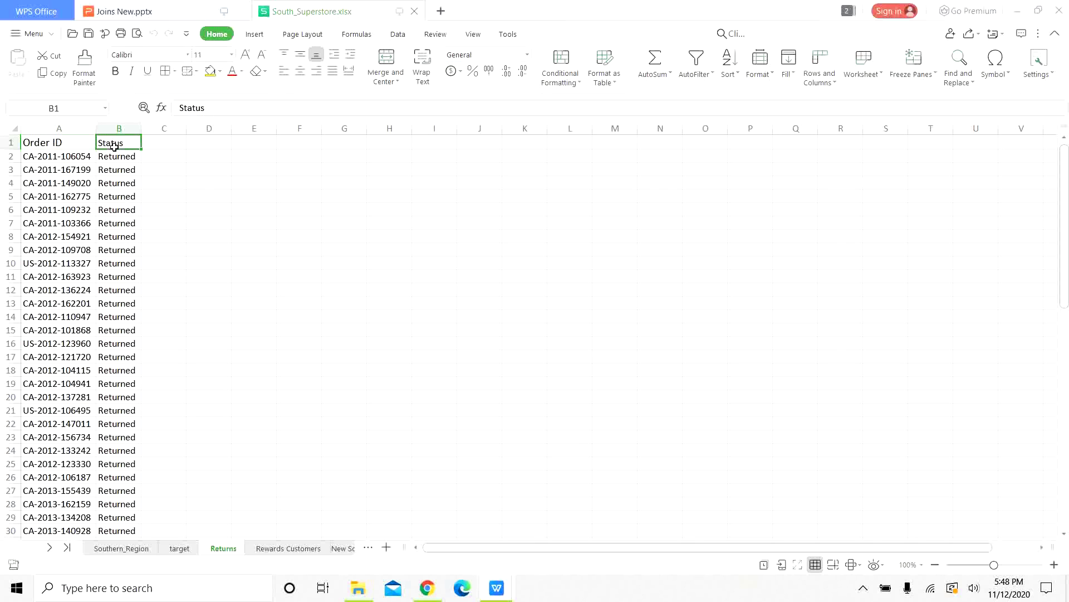
{"action": "left_click", "coordinate": [85, 158]}
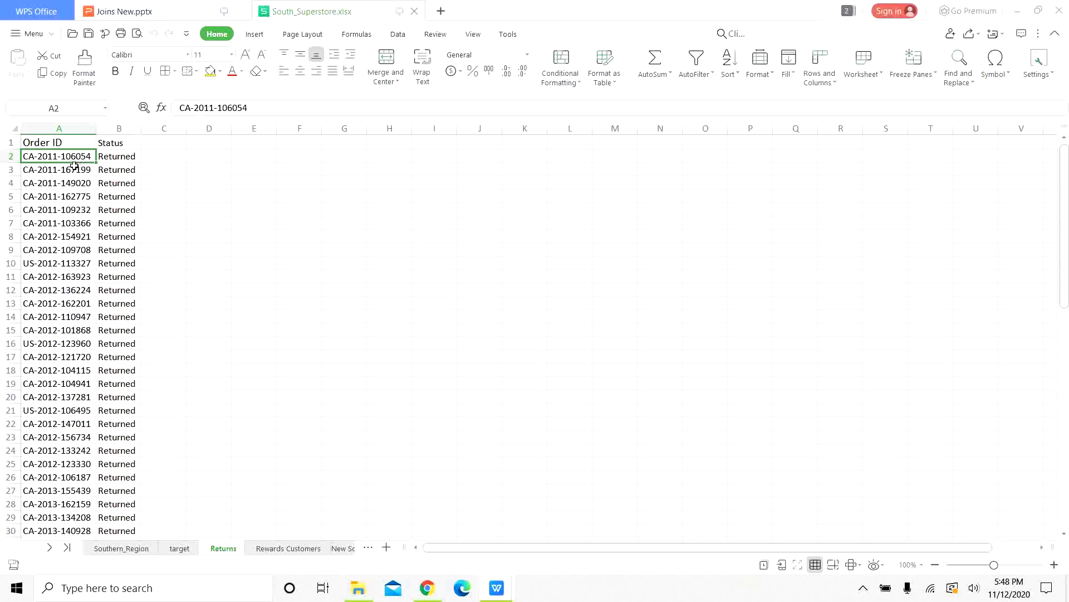
{"action": "left_click", "coordinate": [123, 548]}
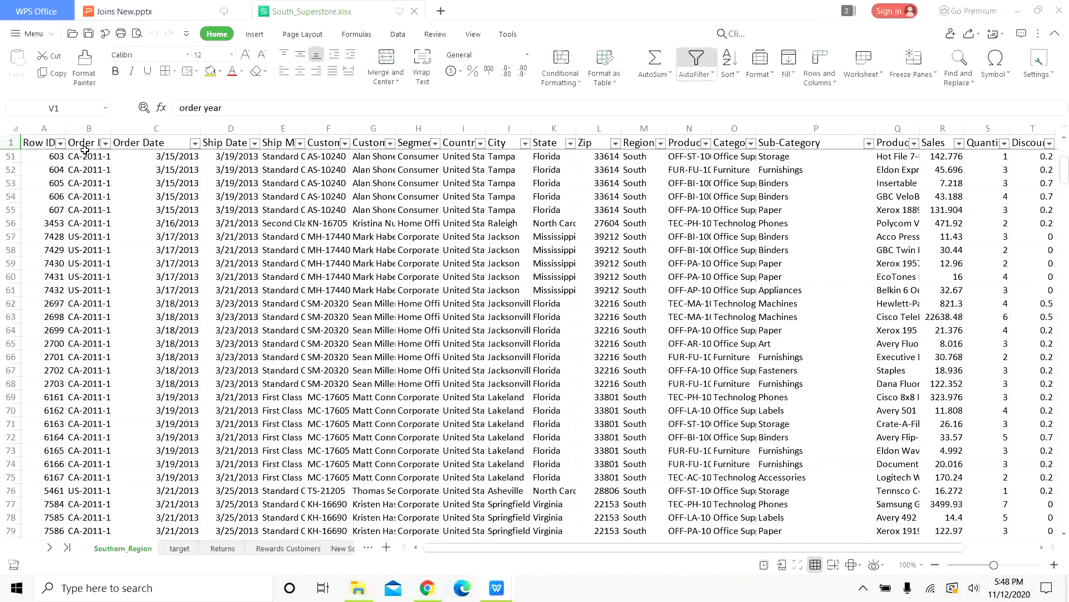
{"action": "left_click", "coordinate": [84, 145]}
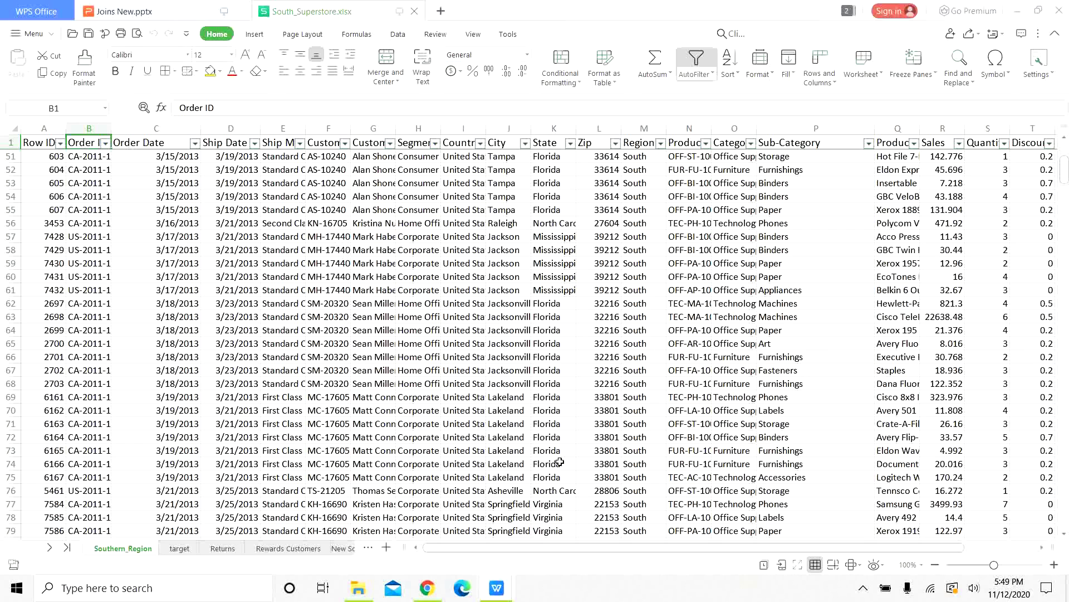
Launch Tableau Public from the desktop and connect to the South_Superstore Excel workbook.
{"action": "key", "text": "super+d"}
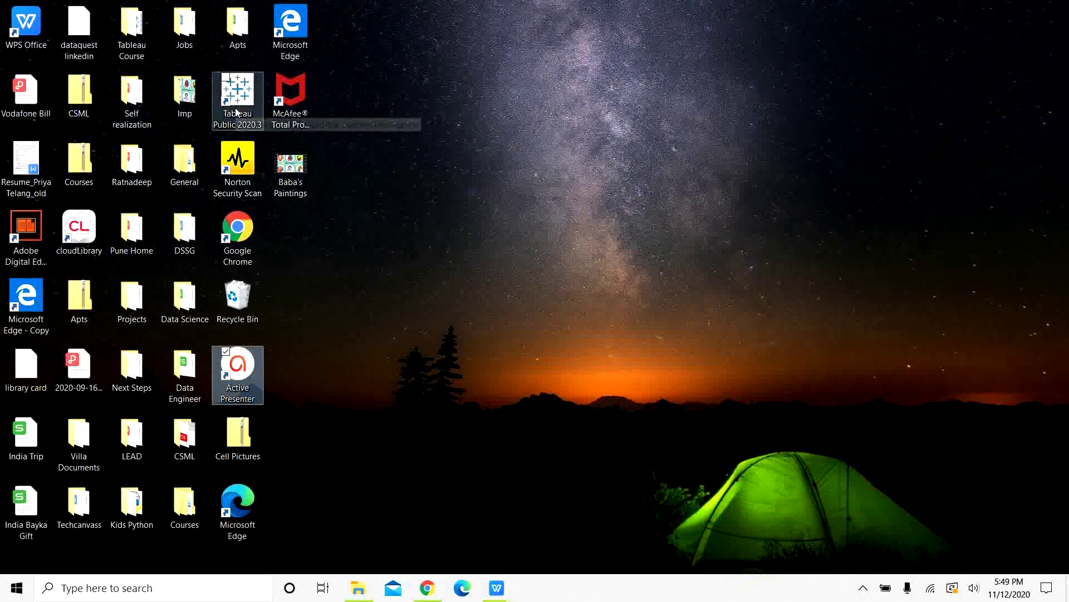
{"action": "left_click", "coordinate": [236, 112]}
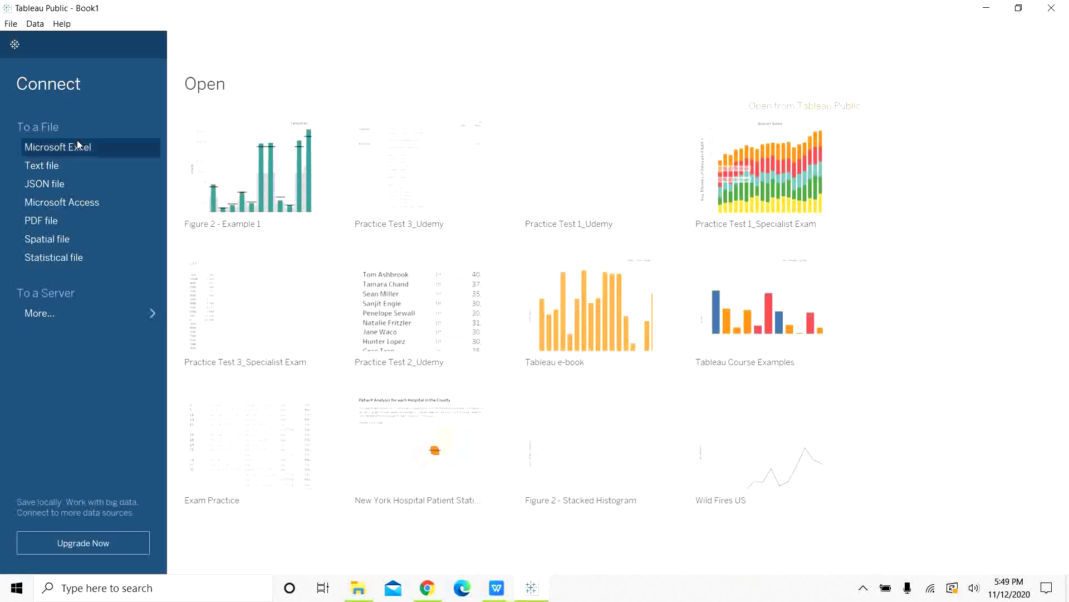
{"action": "left_click", "coordinate": [77, 149]}
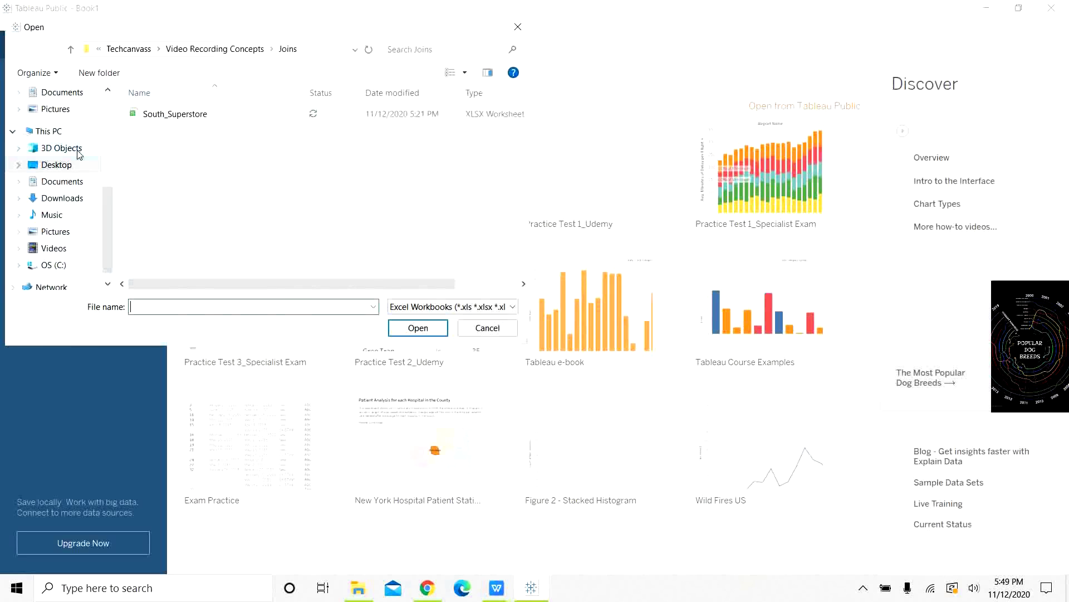
{"action": "double_click", "coordinate": [169, 115]}
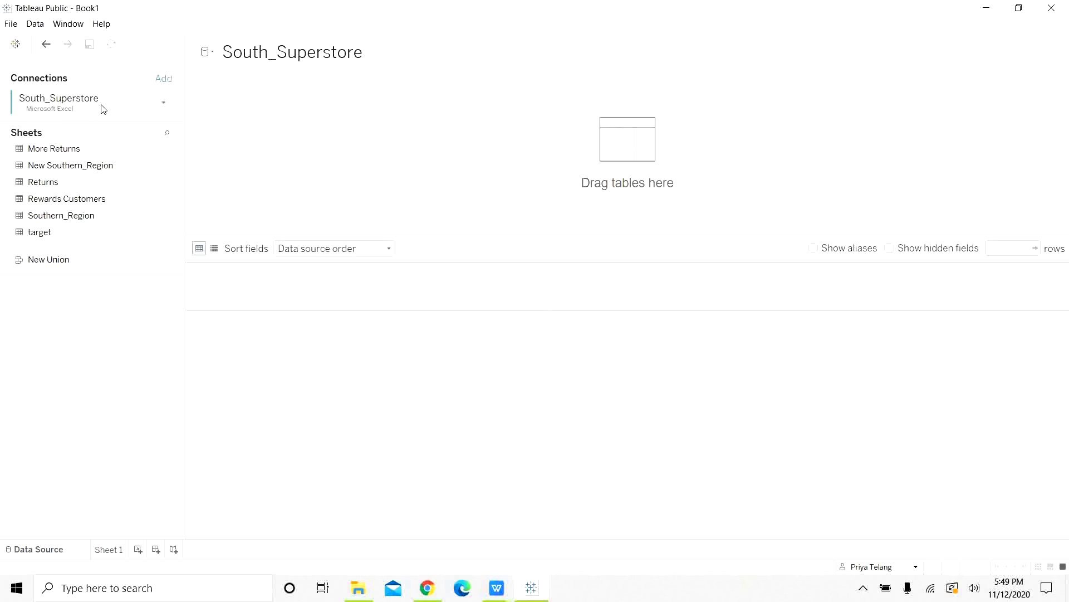
Add the Southern_Region sheet to the data source, look through its columns, and open the table's join canvas.
{"action": "double_click", "coordinate": [58, 216]}
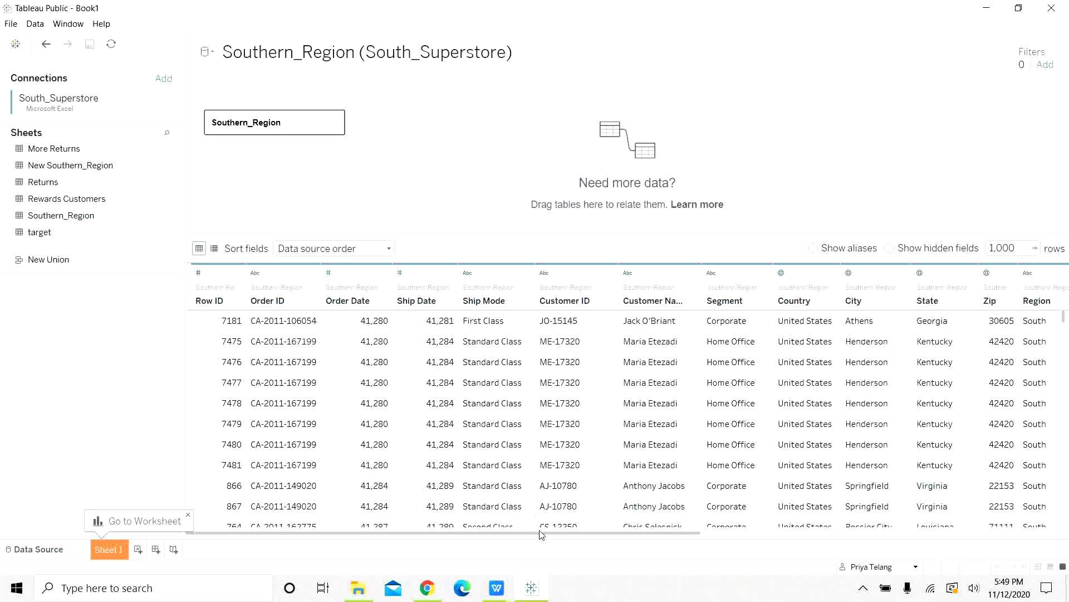
{"action": "left_click_drag", "start_coordinate": [543, 536], "coordinate": [864, 557]}
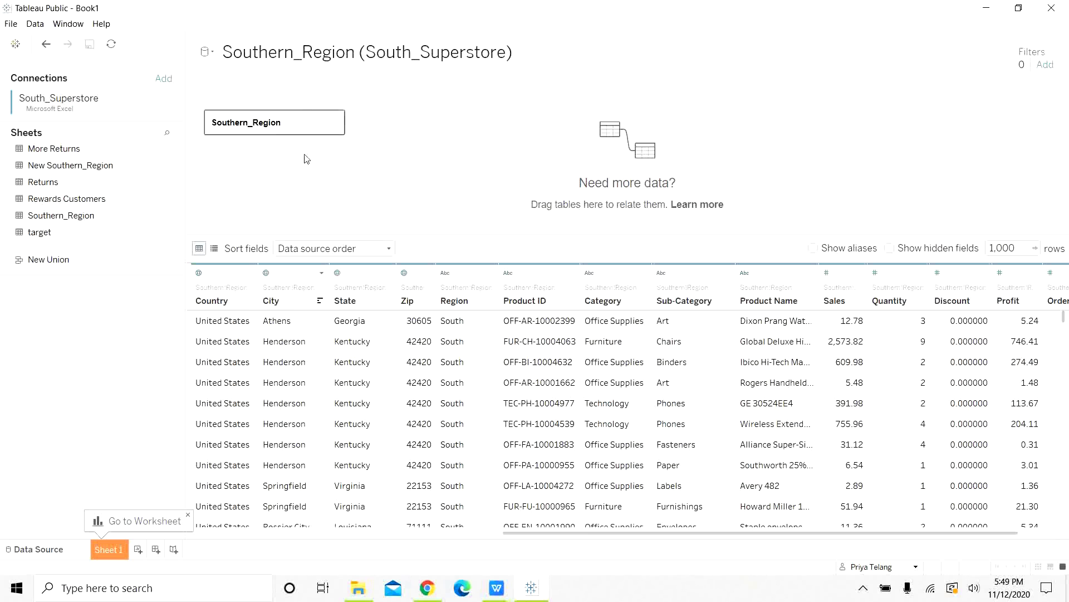
{"action": "double_click", "coordinate": [301, 126]}
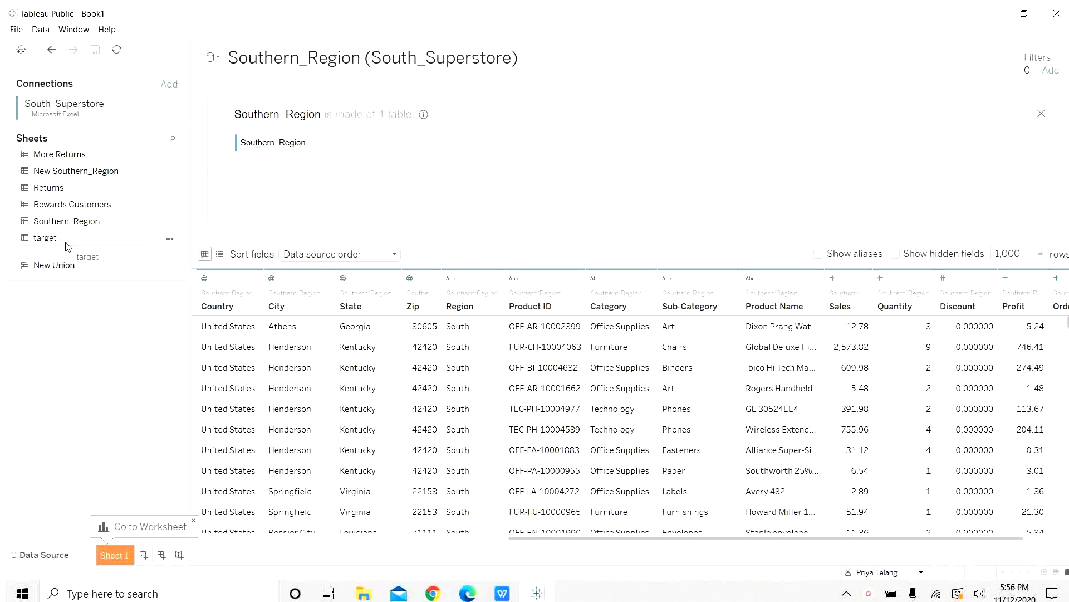
Join the target sheet to Southern_Region, matching Sub-Category to Product Sub-category.
{"action": "left_click_drag", "start_coordinate": [56, 245], "coordinate": [460, 148]}
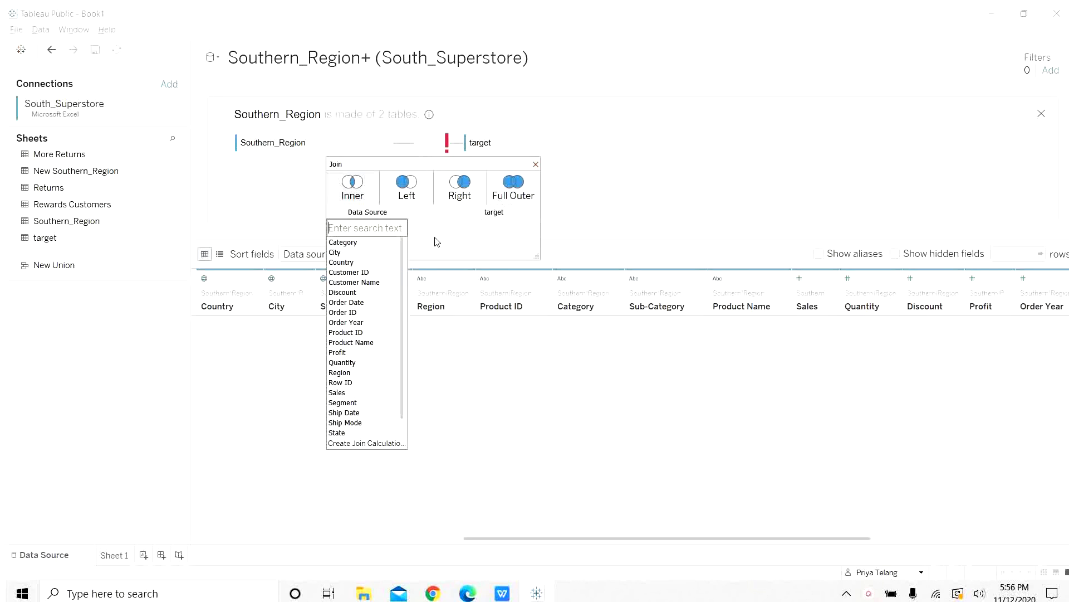
{"action": "scroll", "coordinate": [389, 397], "scroll_direction": "down", "scroll_amount": 1}
{"action": "scroll", "coordinate": [389, 396], "scroll_direction": "up", "scroll_amount": 1}
{"action": "scroll", "coordinate": [387, 337], "scroll_direction": "down", "scroll_amount": 1}
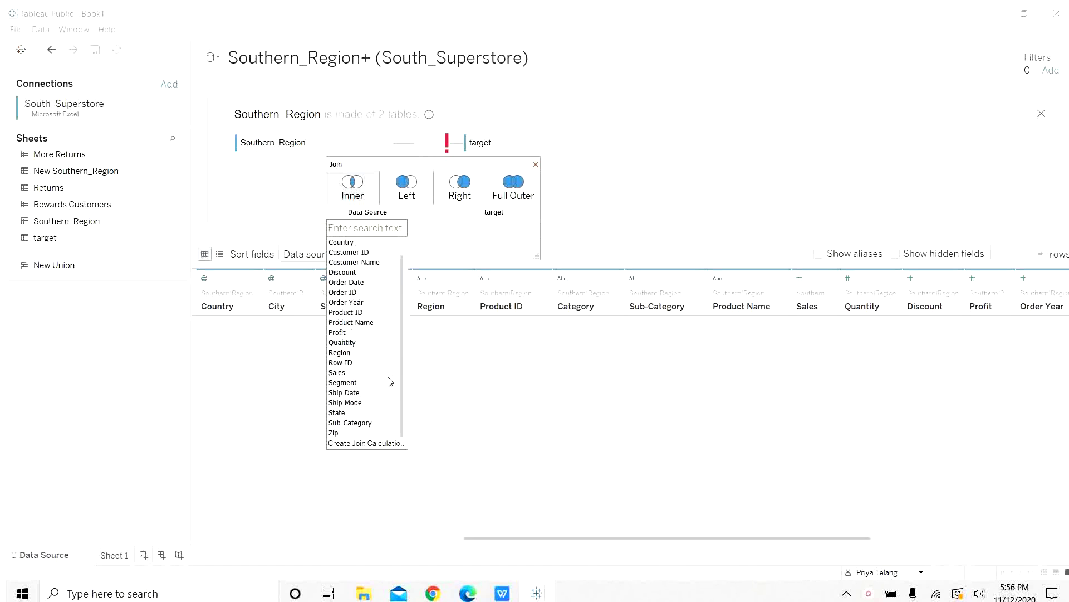
{"action": "left_click", "coordinate": [380, 423]}
{"action": "left_click", "coordinate": [524, 228]}
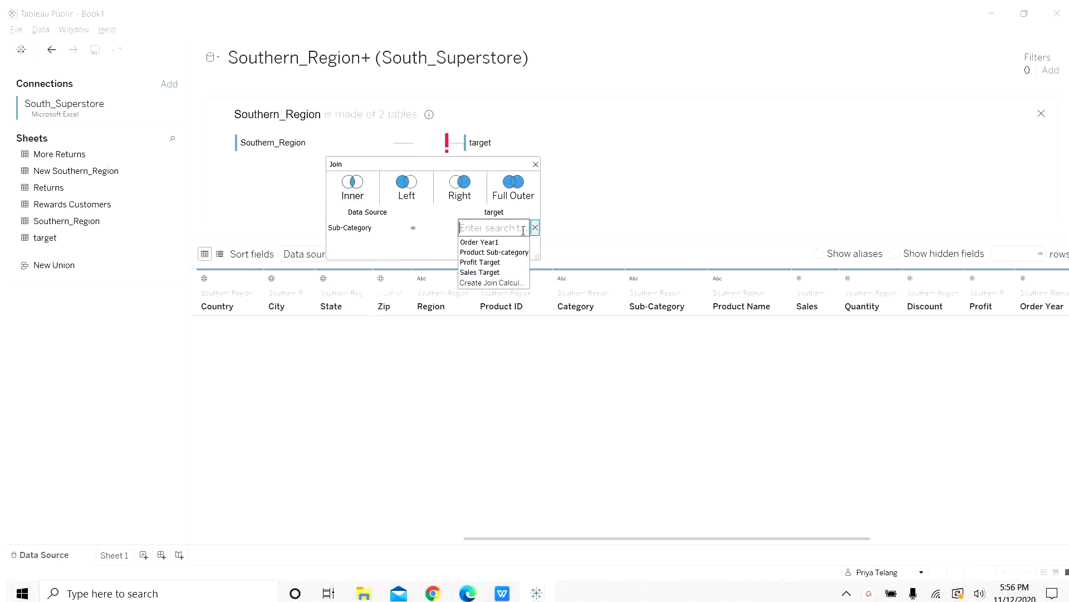
{"action": "left_click", "coordinate": [502, 255]}
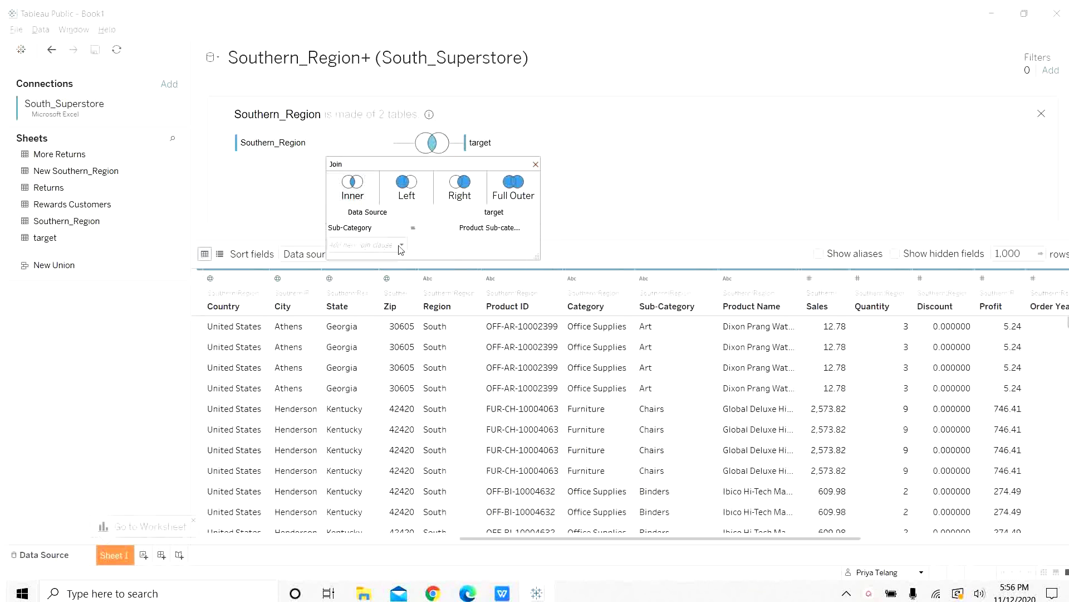
Add a second join clause matching Order Year to Order Year1, and check the target columns in the joined data preview.
{"action": "left_click", "coordinate": [397, 248]}
{"action": "left_click", "coordinate": [370, 340]}
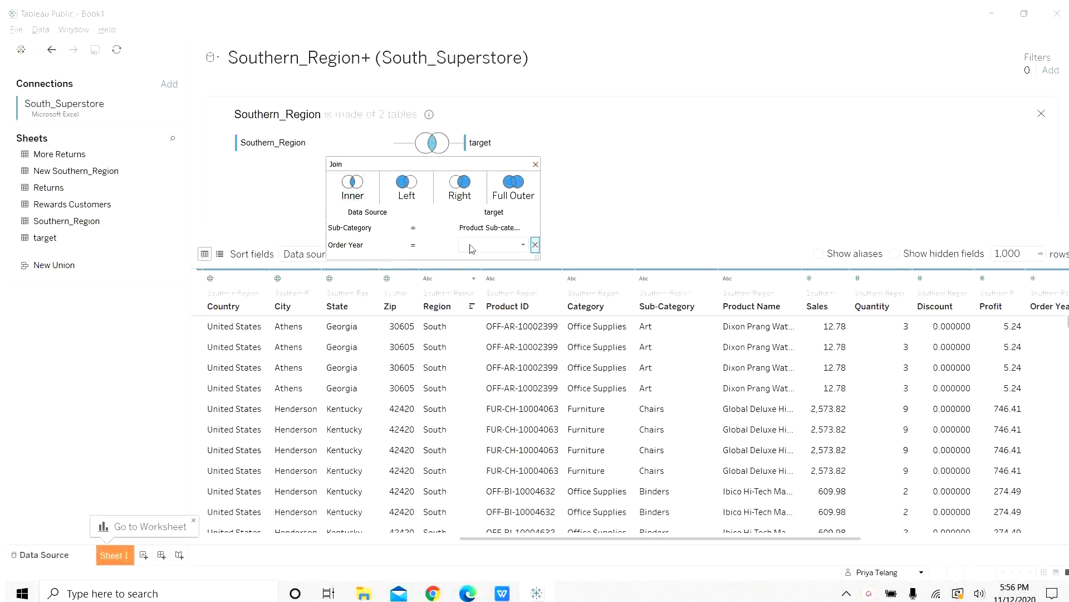
{"action": "left_click", "coordinate": [497, 249]}
{"action": "left_click", "coordinate": [494, 259]}
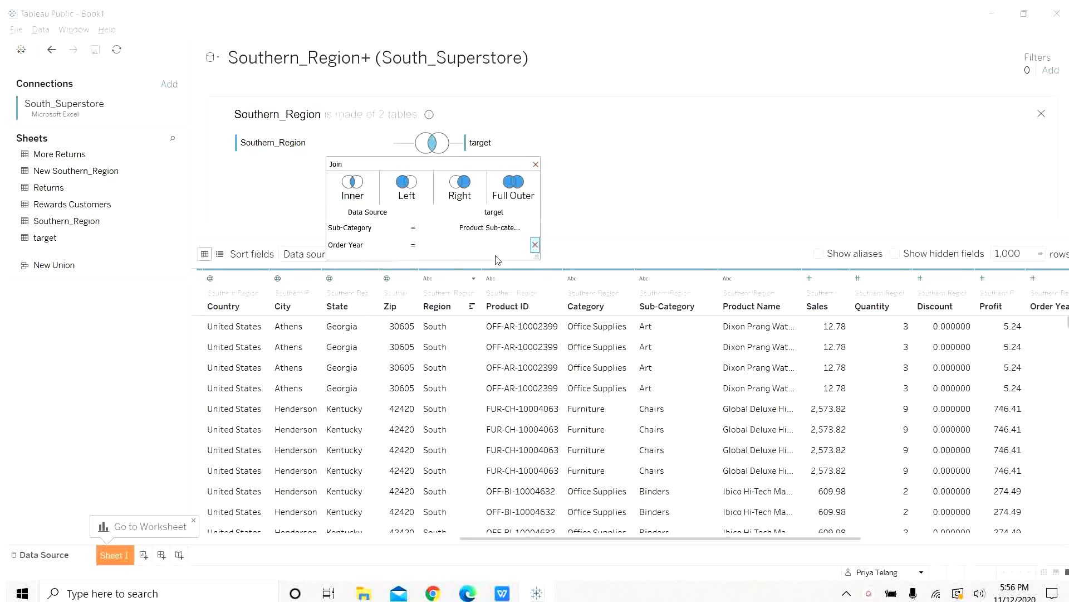
{"action": "left_click", "coordinate": [535, 165]}
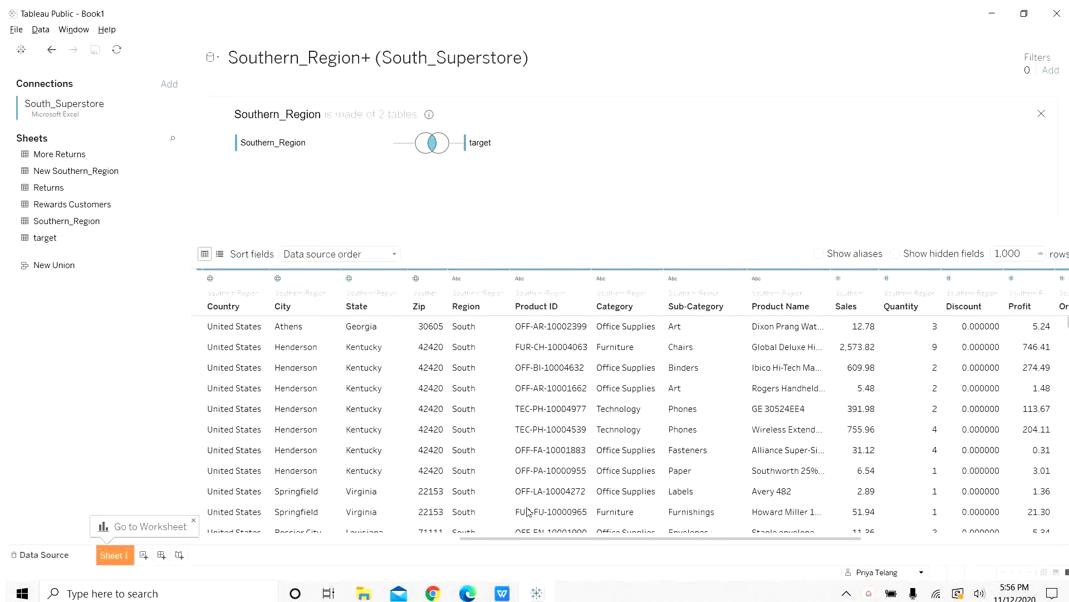
{"action": "left_click_drag", "start_coordinate": [494, 542], "coordinate": [707, 568]}
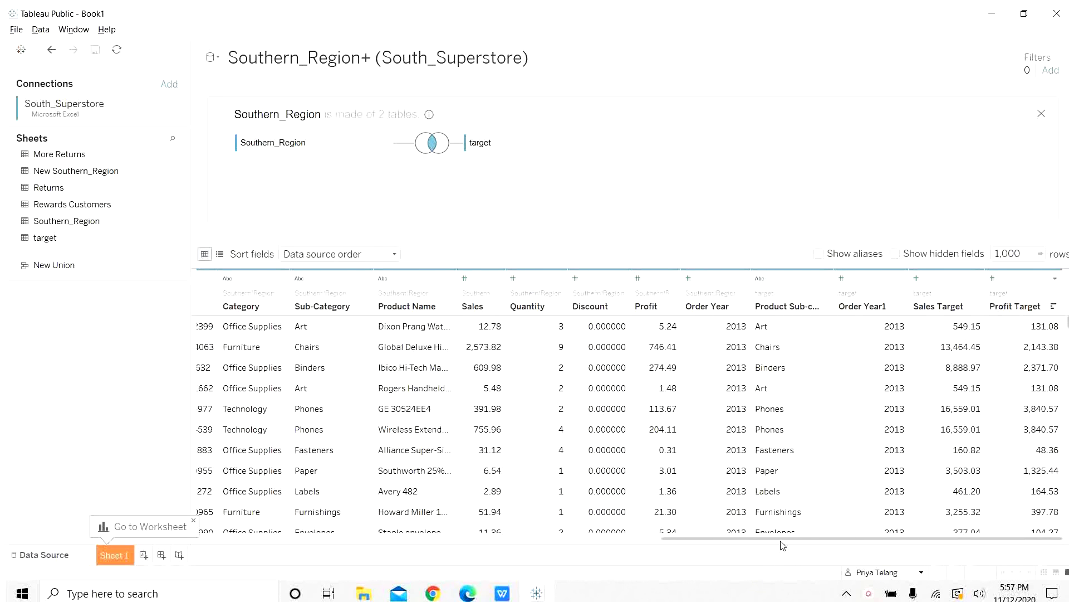
Add the Returns sheet to the Southern_Region joins as a left join, and check its columns in the data preview.
{"action": "left_click_drag", "start_coordinate": [780, 540], "coordinate": [341, 544]}
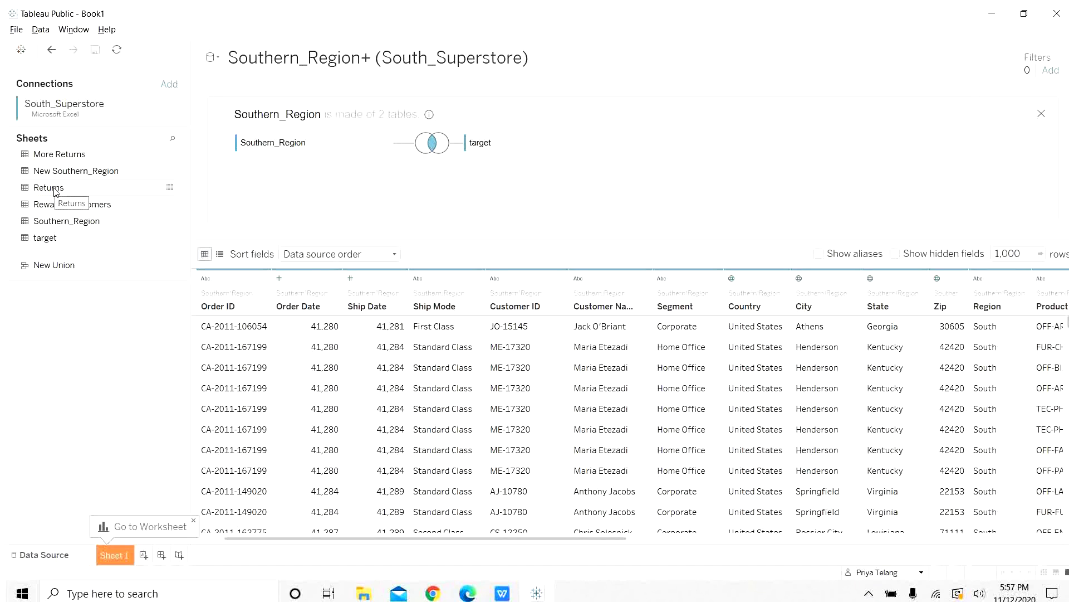
{"action": "left_click_drag", "start_coordinate": [56, 191], "coordinate": [349, 194]}
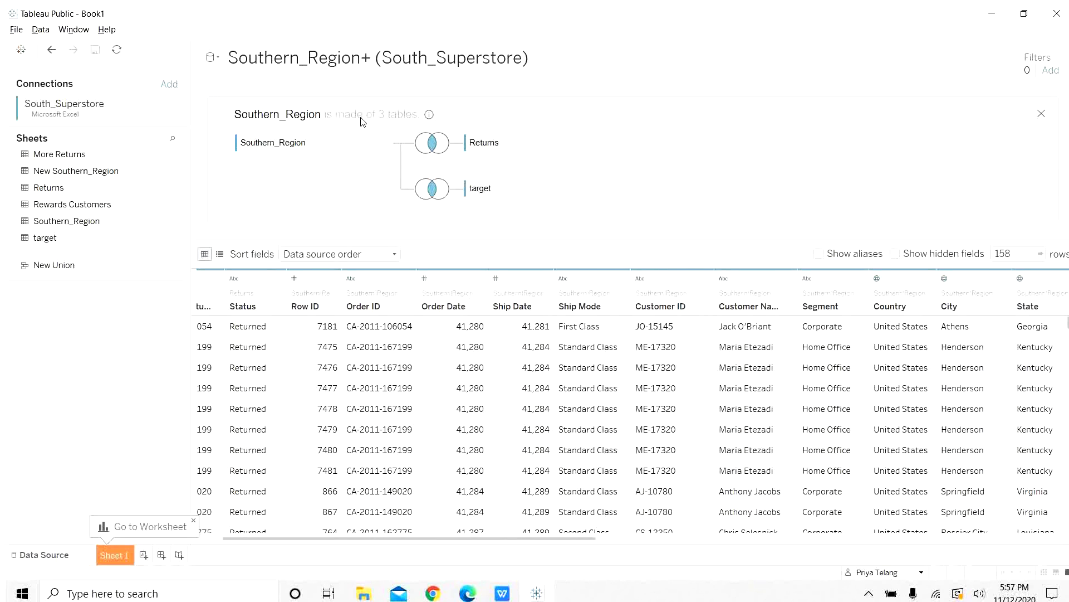
{"action": "left_click", "coordinate": [432, 144]}
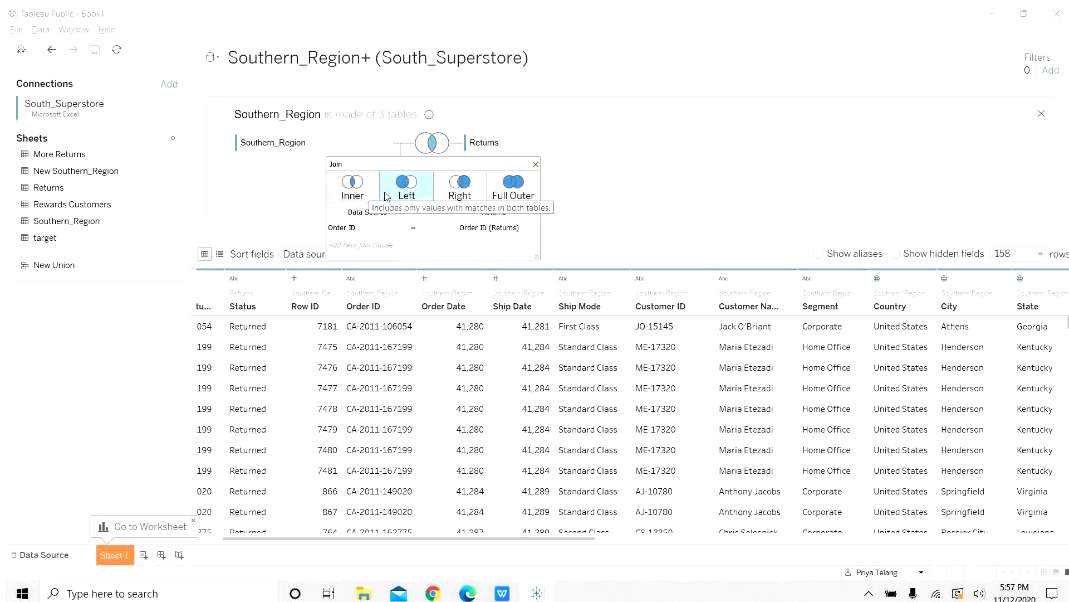
{"action": "left_click", "coordinate": [407, 188]}
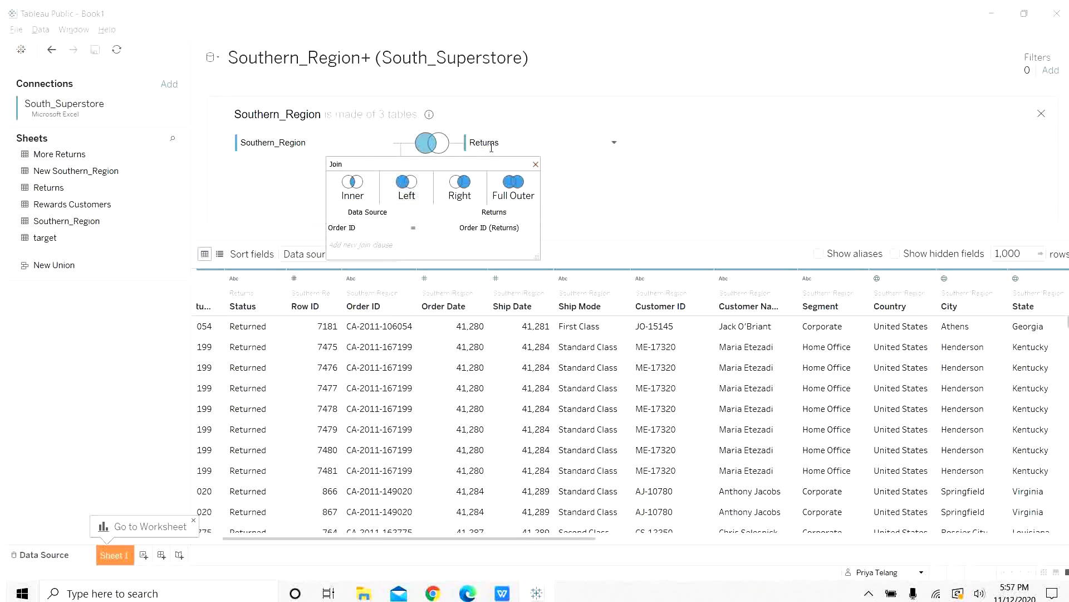
{"action": "left_click", "coordinate": [535, 165]}
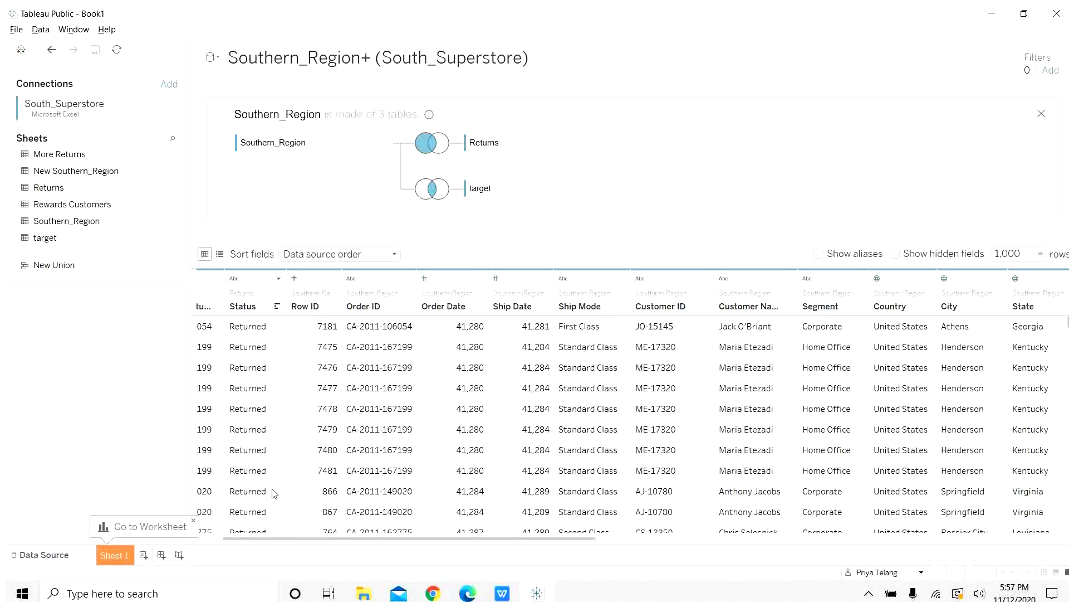
{"action": "left_click_drag", "start_coordinate": [269, 539], "coordinate": [234, 540]}
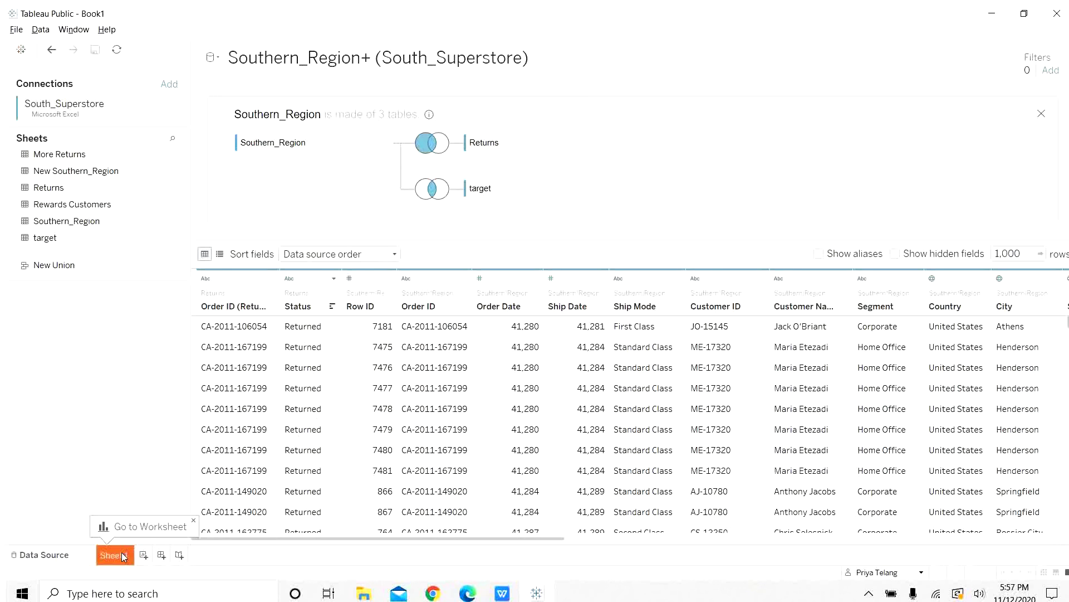
Open the Sheet 1 worksheet and examine the dimensions and measures listed under Returns, Southern_Region and target.
{"action": "left_click", "coordinate": [146, 526]}
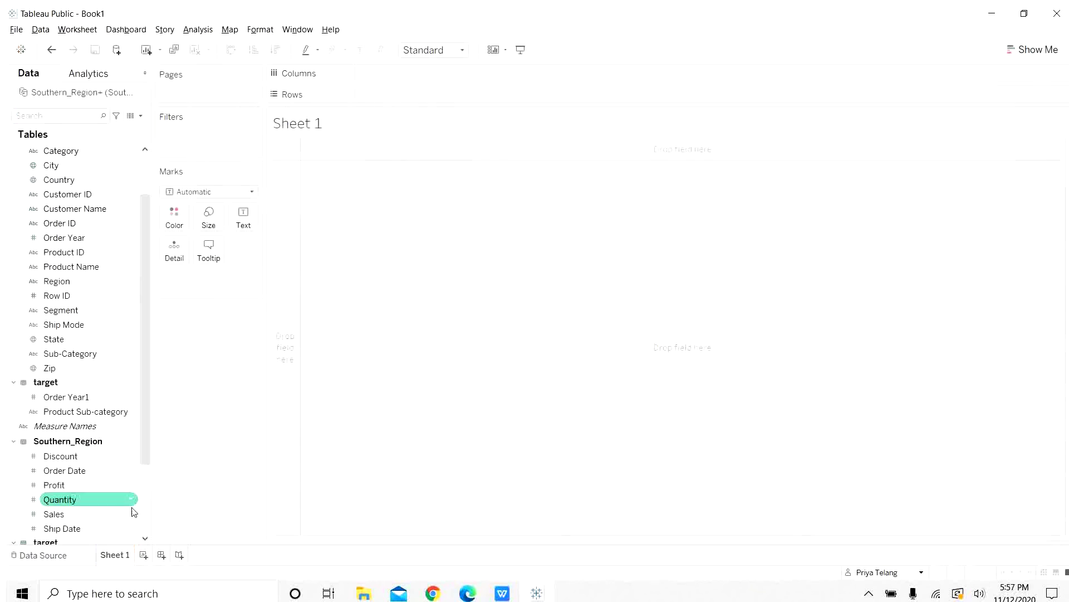
{"action": "left_click_drag", "start_coordinate": [148, 454], "coordinate": [149, 371]}
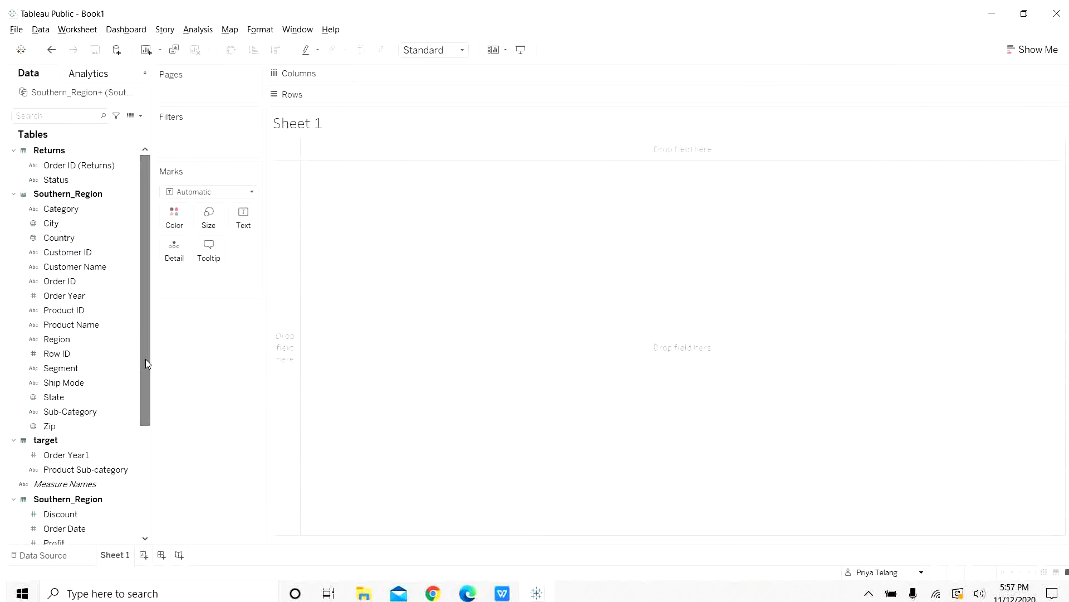
{"action": "left_click", "coordinate": [84, 210]}
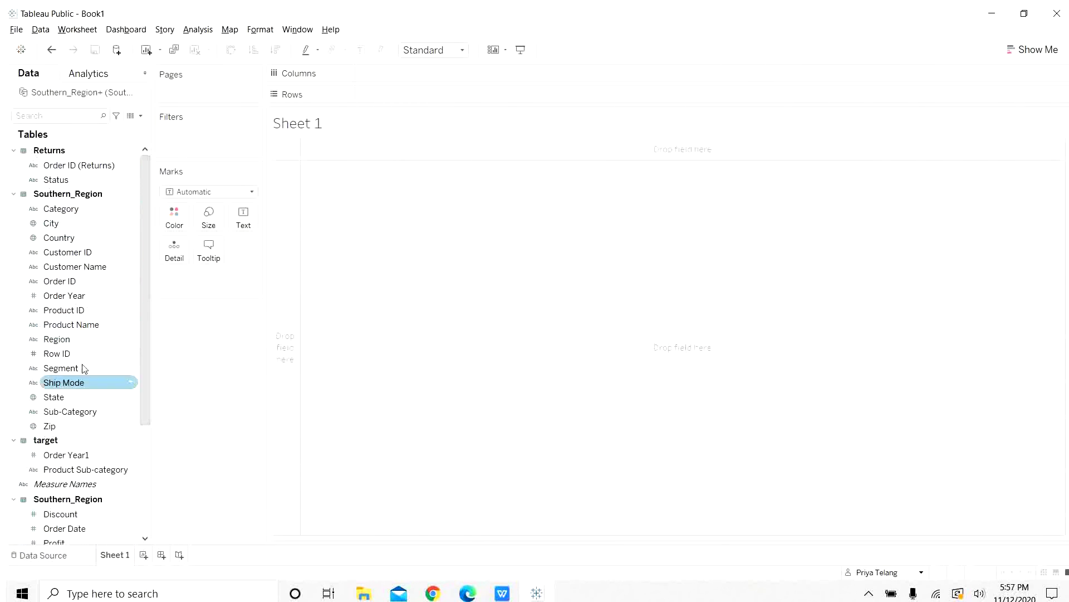
{"action": "scroll", "coordinate": [99, 482], "scroll_direction": "down", "scroll_amount": 4}
{"action": "scroll", "coordinate": [98, 485], "scroll_direction": "up", "scroll_amount": 4}
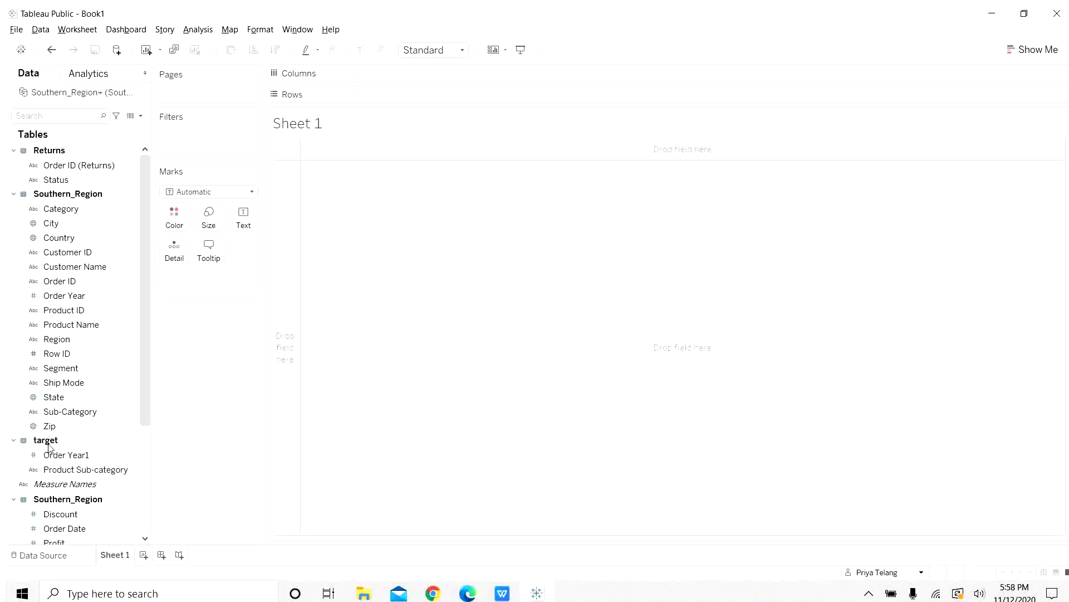
{"action": "left_click_drag", "start_coordinate": [145, 393], "coordinate": [149, 503]}
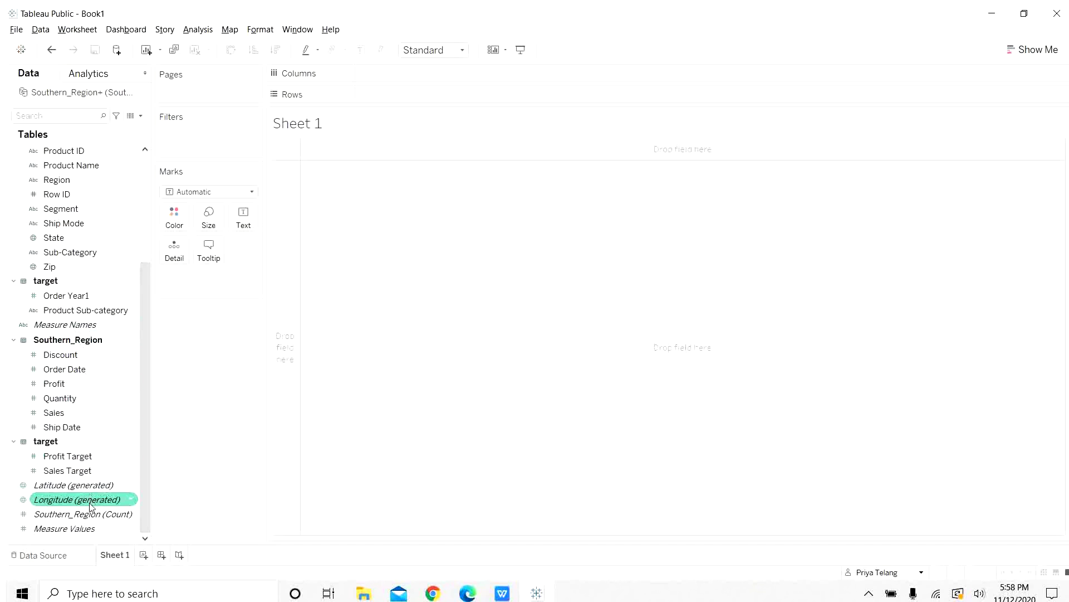
{"action": "left_click", "coordinate": [59, 471]}
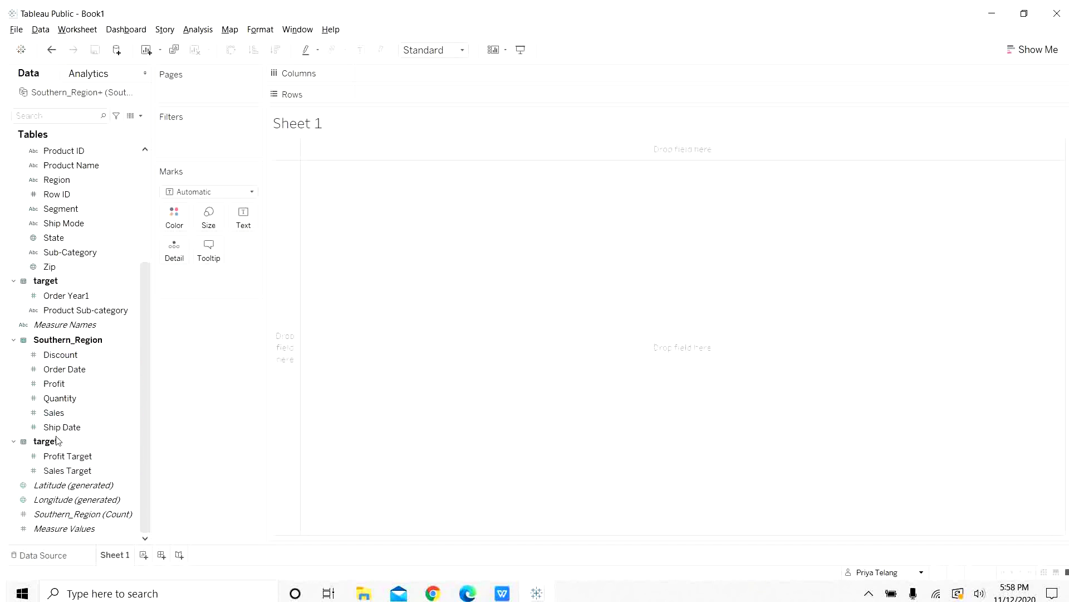
{"action": "scroll", "coordinate": [58, 446], "scroll_direction": "up", "scroll_amount": 4}
{"action": "scroll", "coordinate": [89, 234], "scroll_direction": "down", "scroll_amount": 4}
{"action": "left_click", "coordinate": [86, 456]}
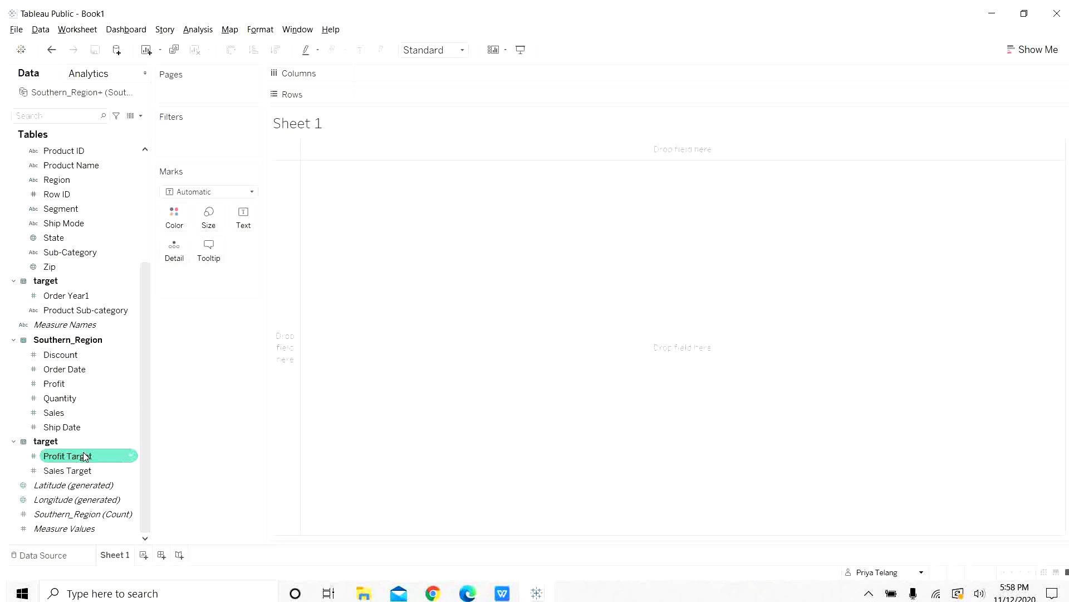
{"action": "scroll", "coordinate": [92, 445], "scroll_direction": "up", "scroll_amount": 4}
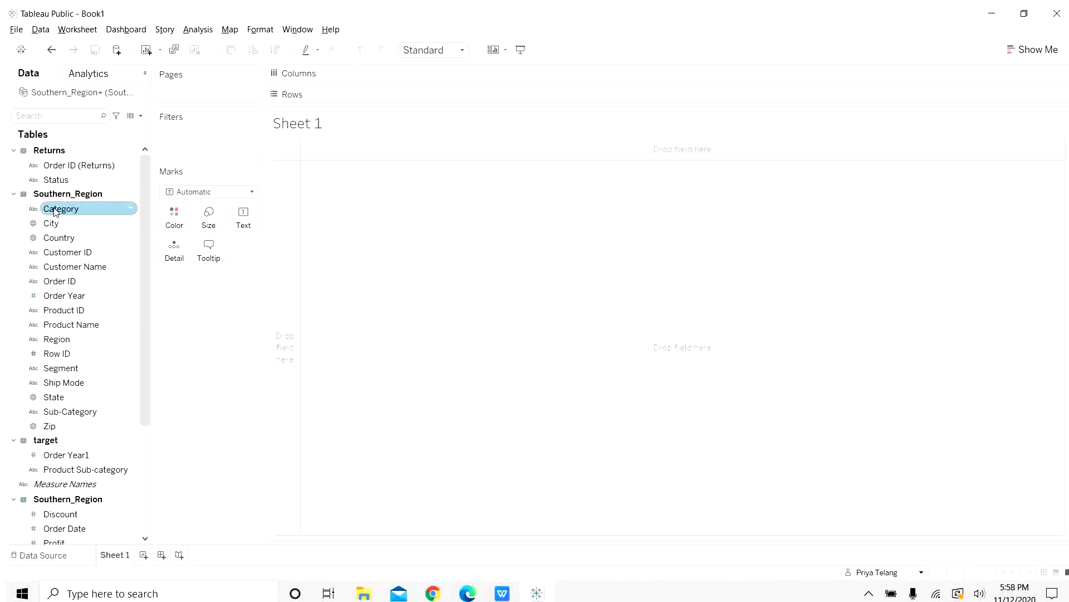
{"action": "left_click", "coordinate": [87, 220]}
{"action": "left_click", "coordinate": [313, 270]}
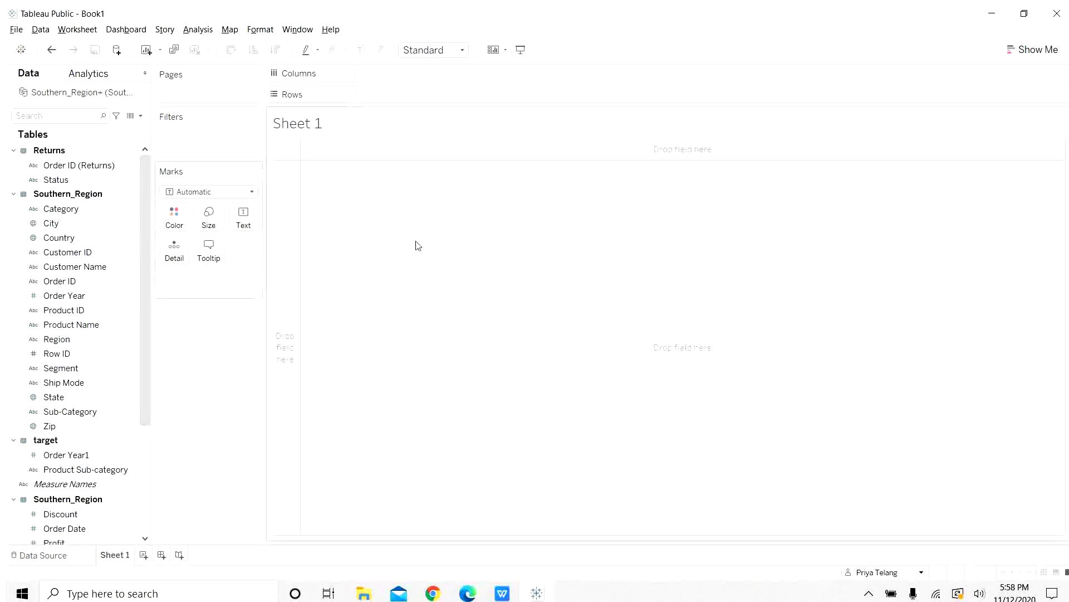